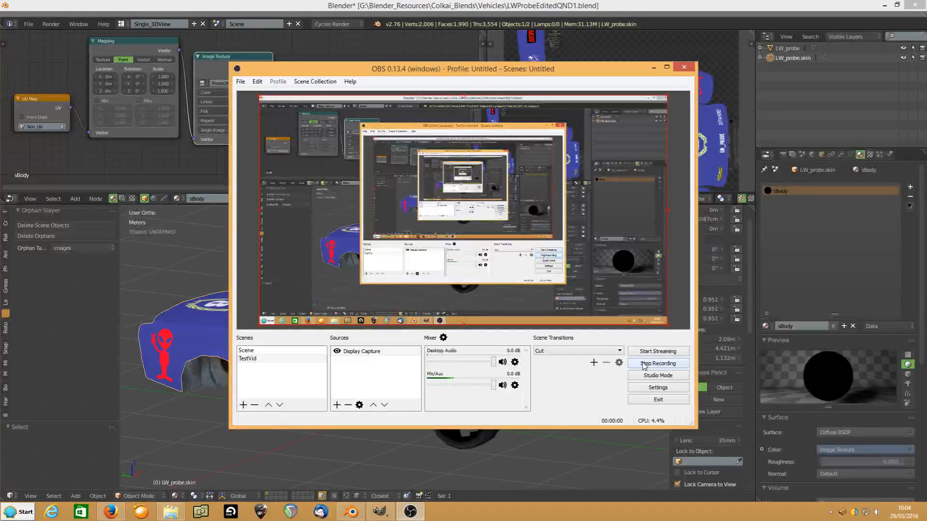
# Clear the recording window away and select the car's outer skin and detail objects in turn to compare their materials.
pyautogui.click(652, 69)
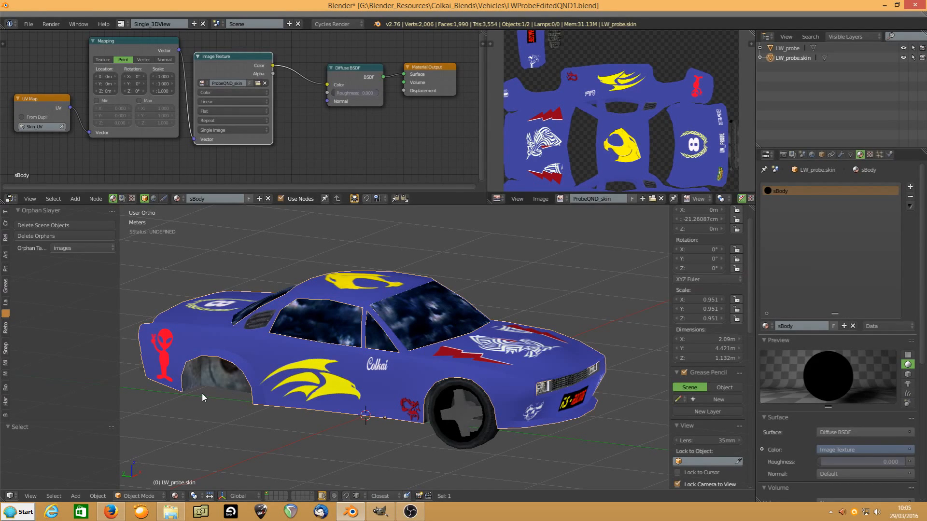
pyautogui.rightClick(218, 389)
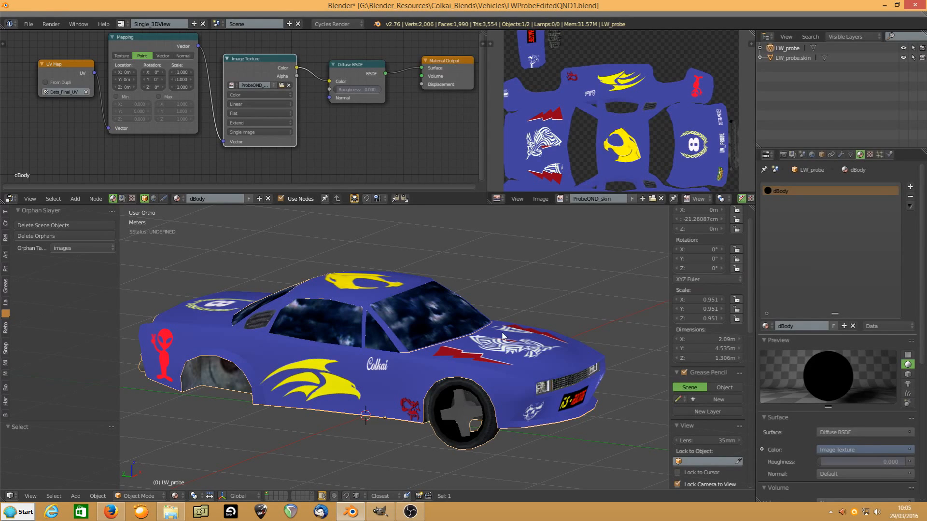
pyautogui.rightClick(485, 352)
pyautogui.rightClick(462, 437)
pyautogui.rightClick(494, 375)
pyautogui.rightClick(465, 409)
pyautogui.rightClick(473, 375)
pyautogui.rightClick(468, 406)
pyautogui.rightClick(370, 289)
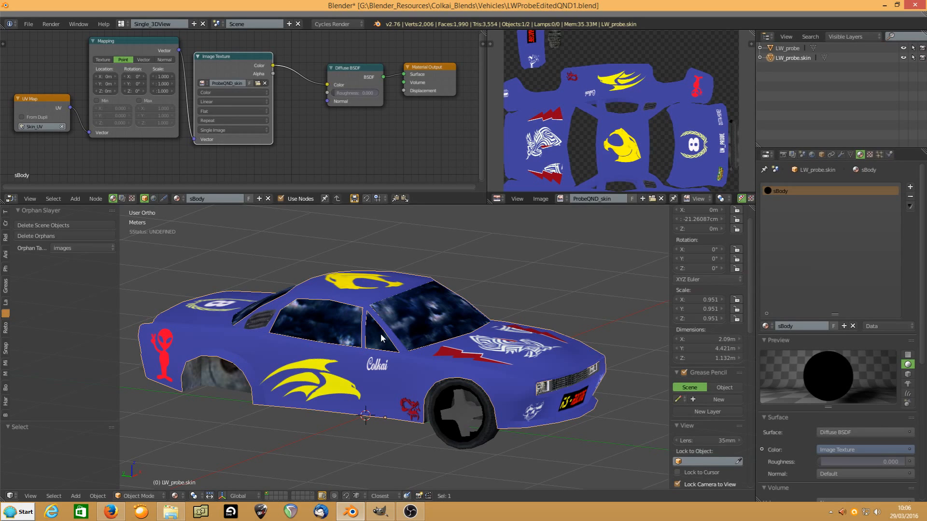
# Isolate the LW_probe details object by hiding the unselected skin, and display the ProbeQND_Dets.png image in the image editor.
pyautogui.rightClick(464, 437)
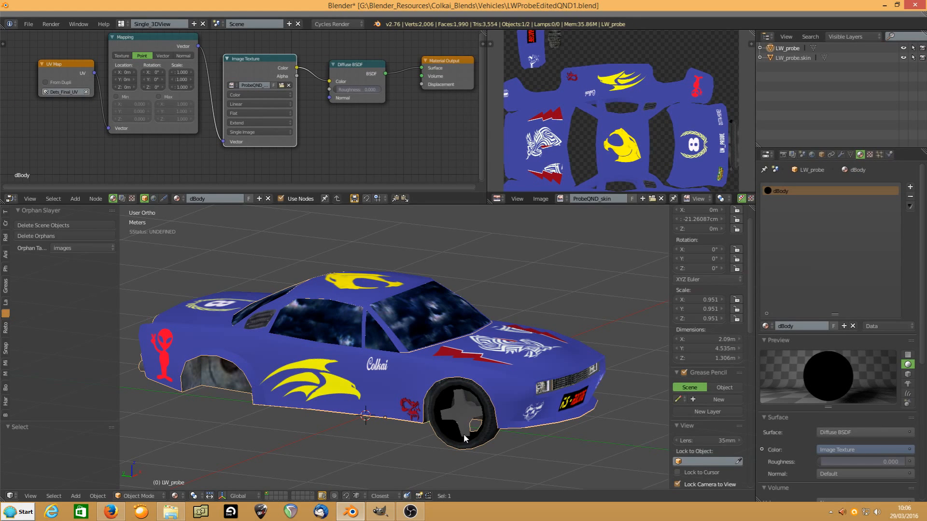
pyautogui.hotkey('shift', 'h')
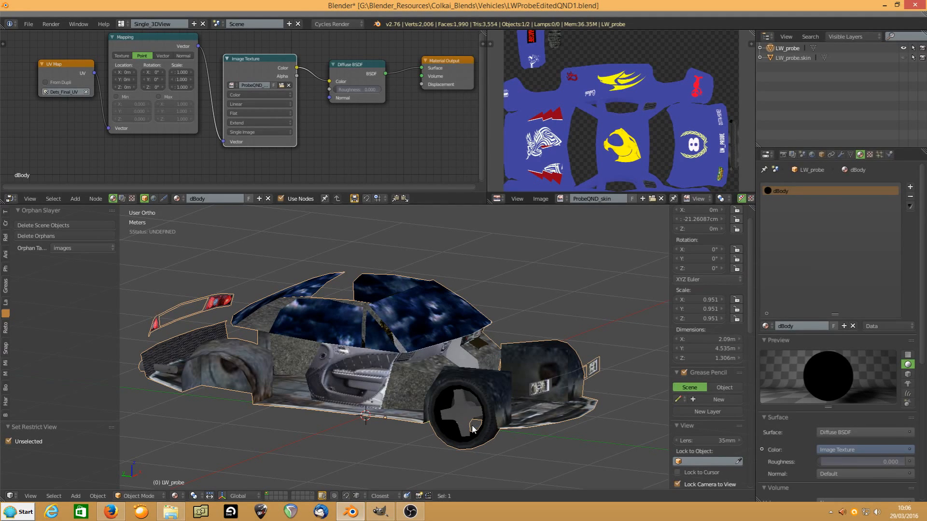
pyautogui.moveTo(485, 429); pyautogui.dragTo(461, 424, button='middle')
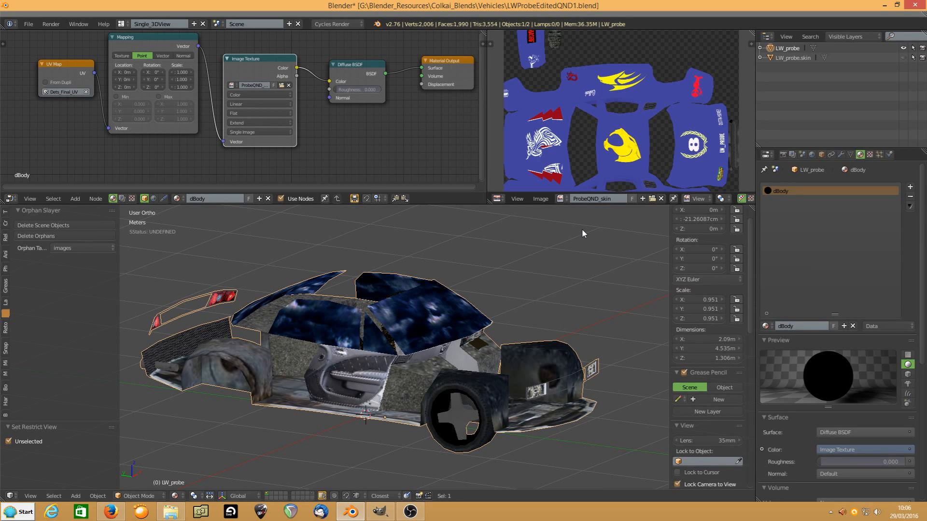
pyautogui.click(560, 199)
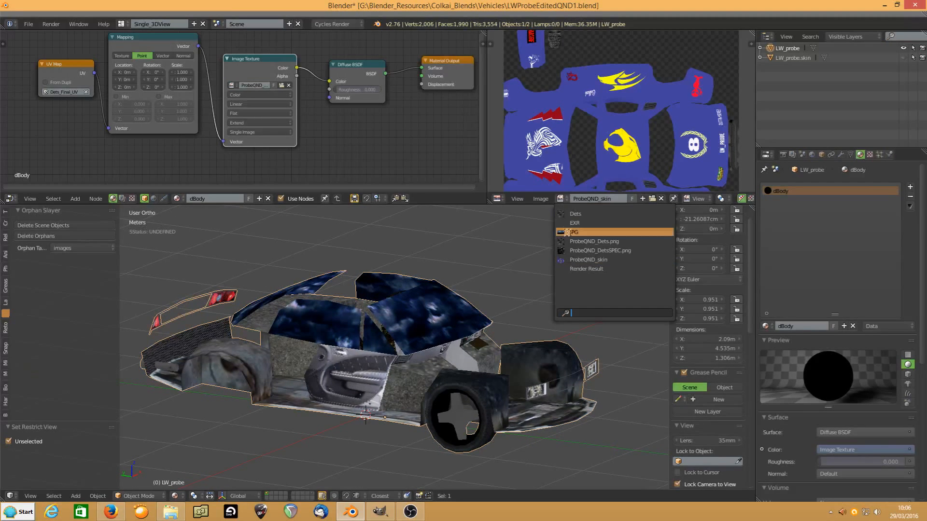
pyautogui.click(570, 242)
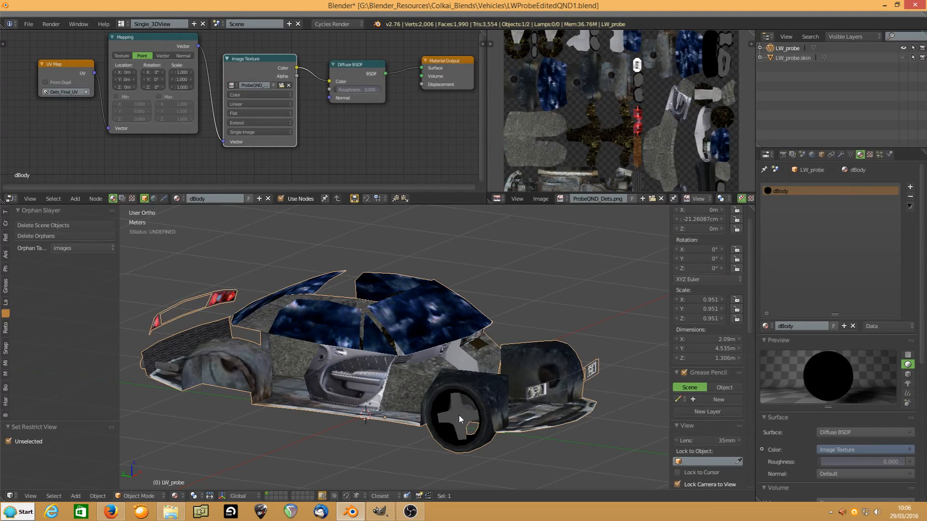
# Enter Edit Mode on LW_probe and select the near front wheel's linked parts, delimited by seam, bringing their UV islands into view.
pyautogui.press('Tab')
pyautogui.press('l')
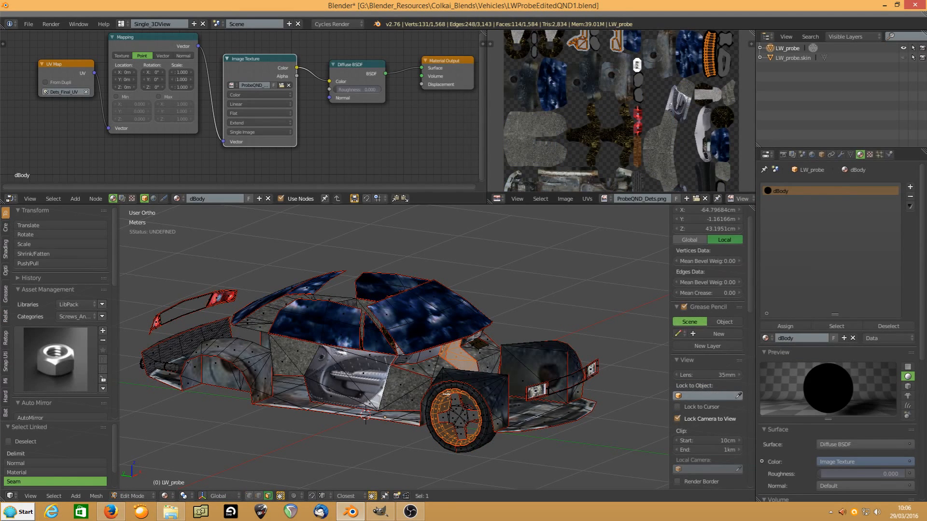
pyautogui.press('l')
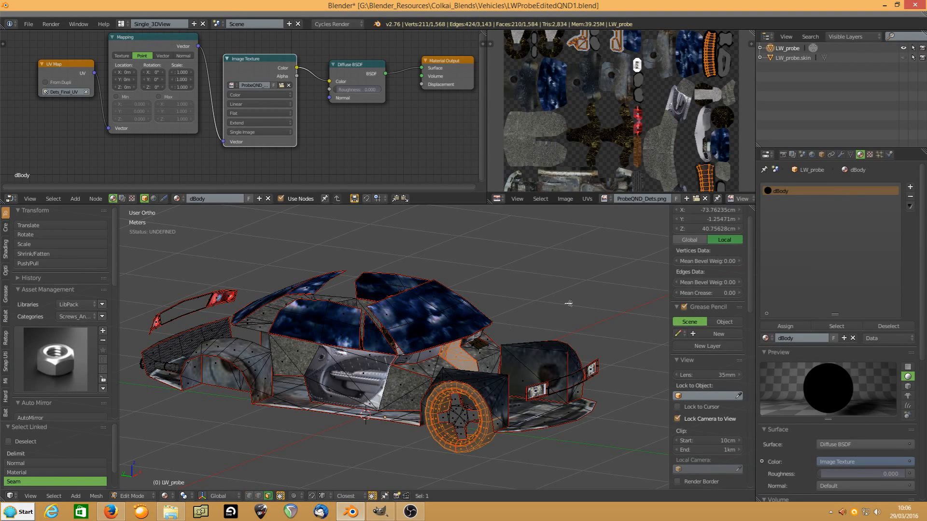
pyautogui.scroll(-1, 652, 175)
pyautogui.moveTo(656, 169); pyautogui.dragTo(591, 188, button='middle')
pyautogui.moveTo(567, 112); pyautogui.dragTo(619, 148, button='middle')
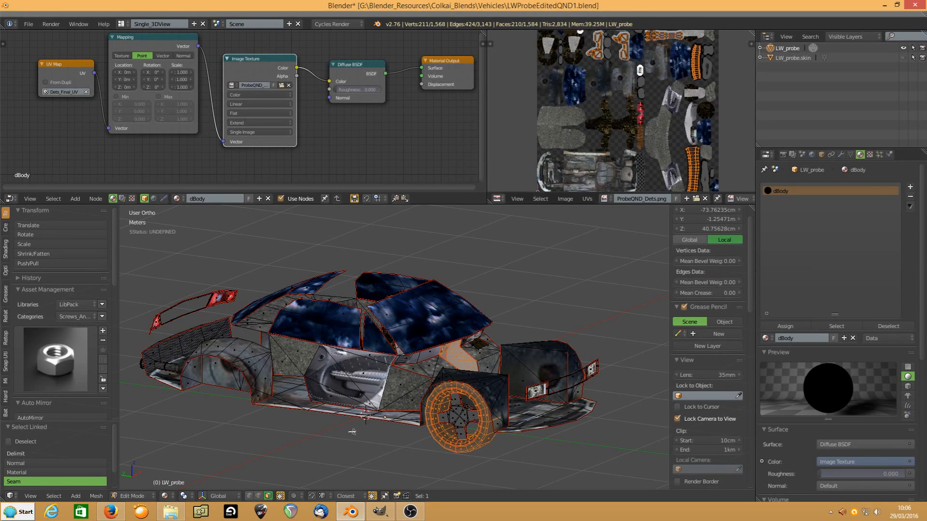
# Pick single faces on the wheel arches, door and side panels to examine their place in the texture, and look over the interior.
pyautogui.rightClick(240, 362)
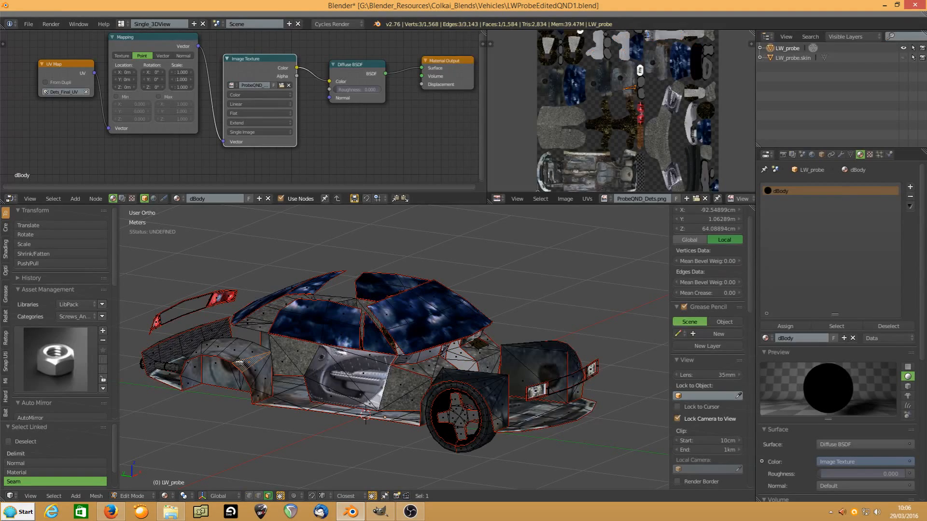
pyautogui.rightClick(291, 358)
pyautogui.rightClick(347, 381)
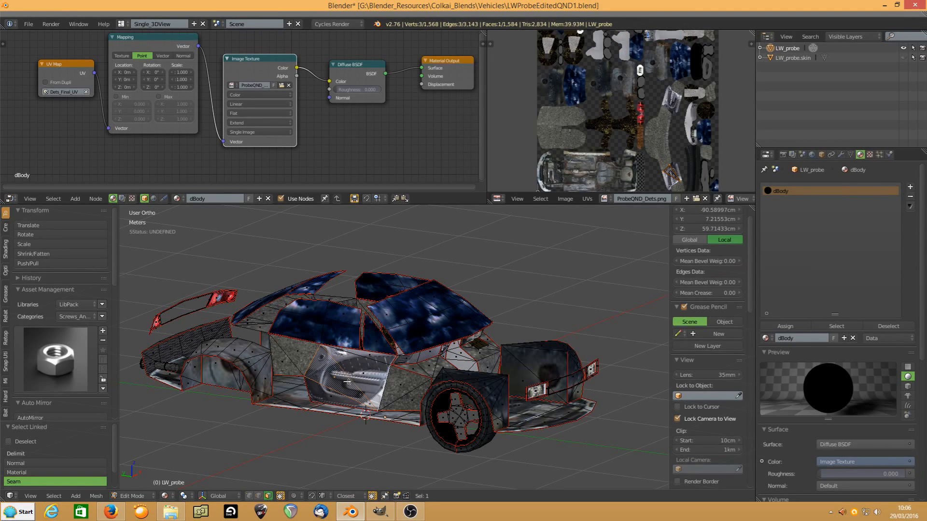
pyautogui.rightClick(358, 369)
pyautogui.rightClick(404, 381)
pyautogui.rightClick(414, 398)
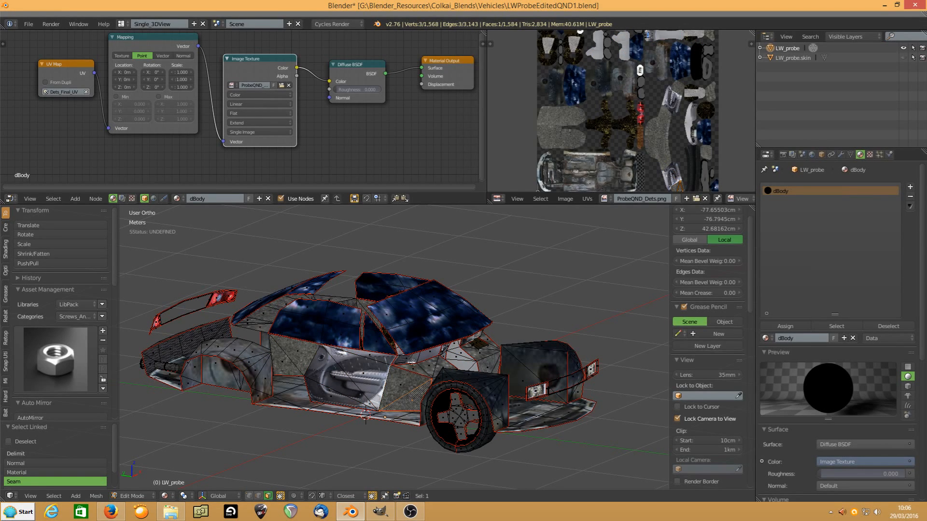
pyautogui.moveTo(392, 351); pyautogui.dragTo(539, 388, button='middle')
pyautogui.rightClick(540, 391)
pyautogui.rightClick(533, 419)
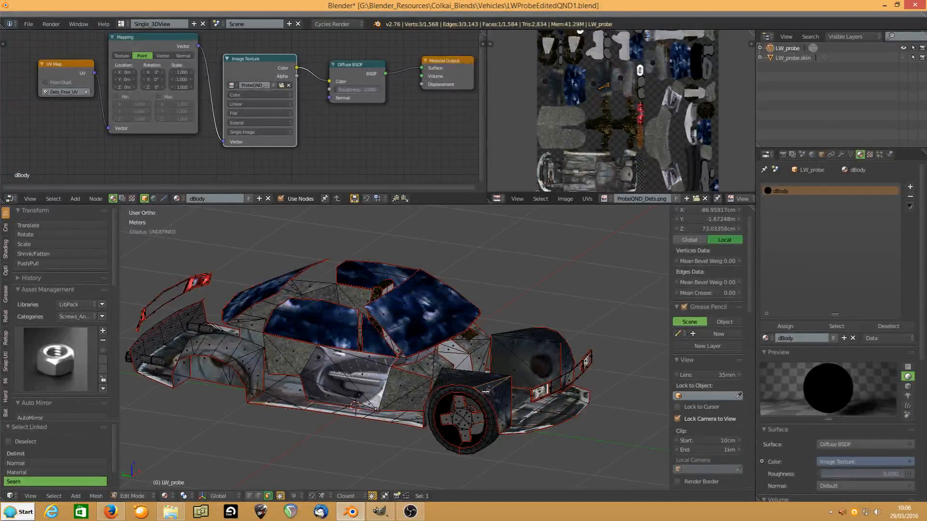
pyautogui.rightClick(319, 382)
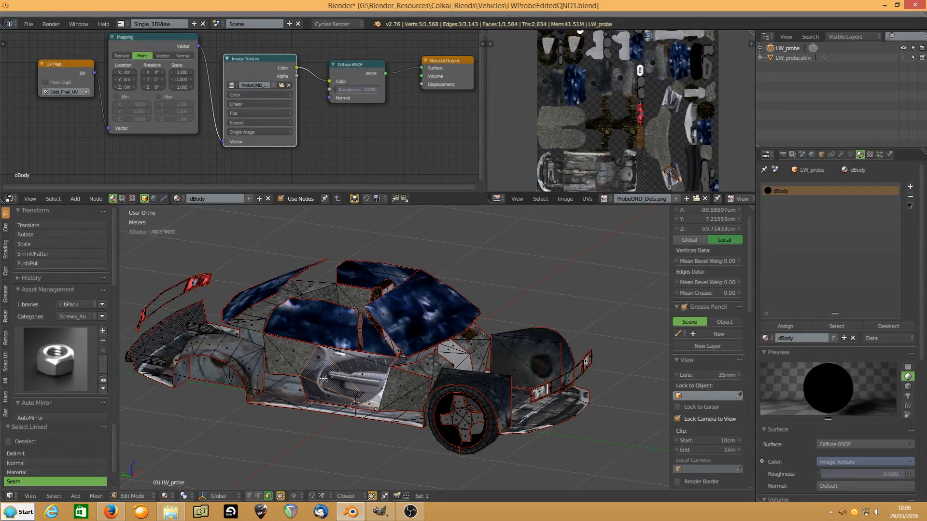
pyautogui.rightClick(282, 354)
pyautogui.scroll(1, 280, 344)
pyautogui.moveTo(281, 331); pyautogui.dragTo(376, 347, button='middle')
pyautogui.keyDown('shift'); pyautogui.moveTo(234, 261); pyautogui.dragTo(350, 305, button='middle'); pyautogui.keyUp('shift')
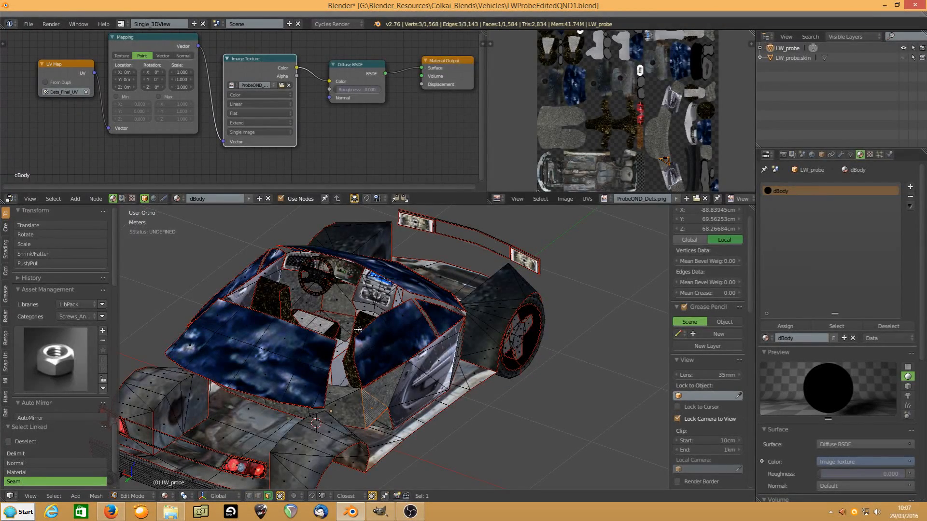
pyautogui.moveTo(358, 329); pyautogui.dragTo(442, 332, button='middle')
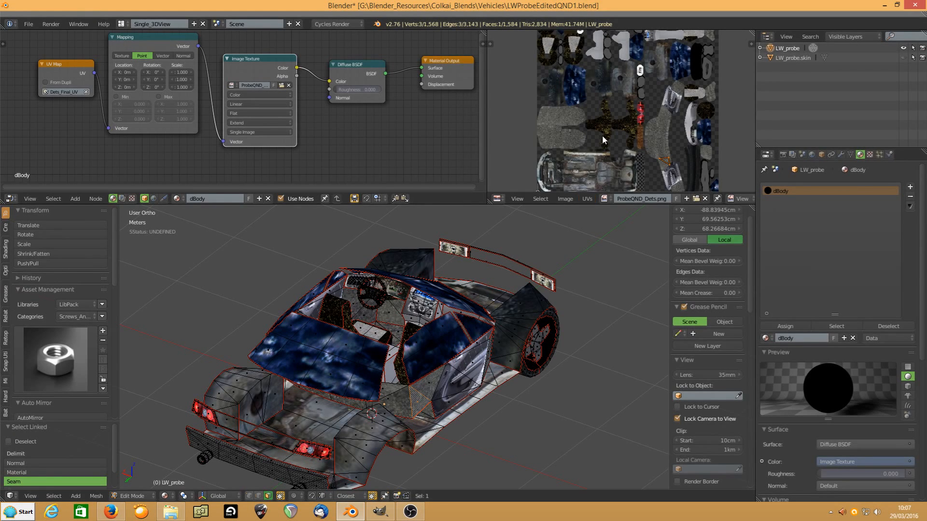
# Select the whole mesh, examine its complete Dets_Final_UV layout in a maximized UV editor, and restore the layout with everything deselected.
pyautogui.press('a')
pyautogui.press('a')
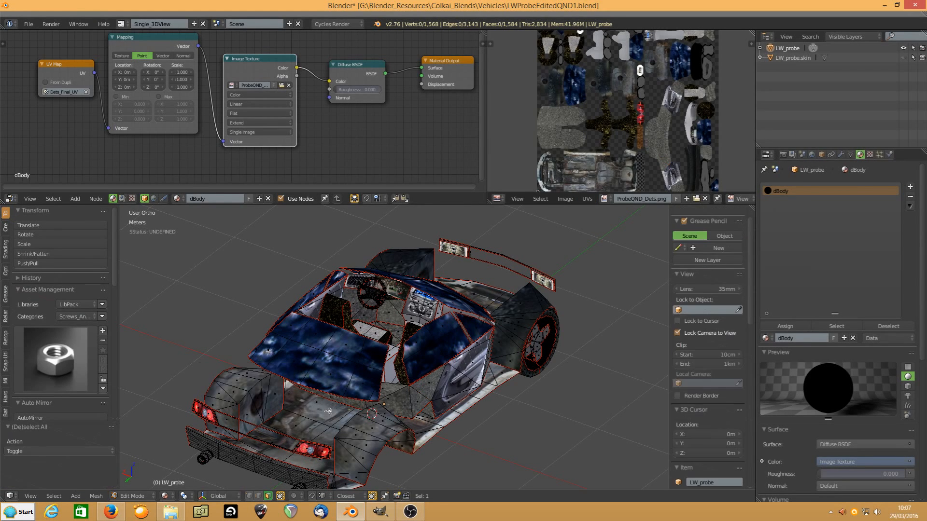
pyautogui.hotkey('shift', 'space')
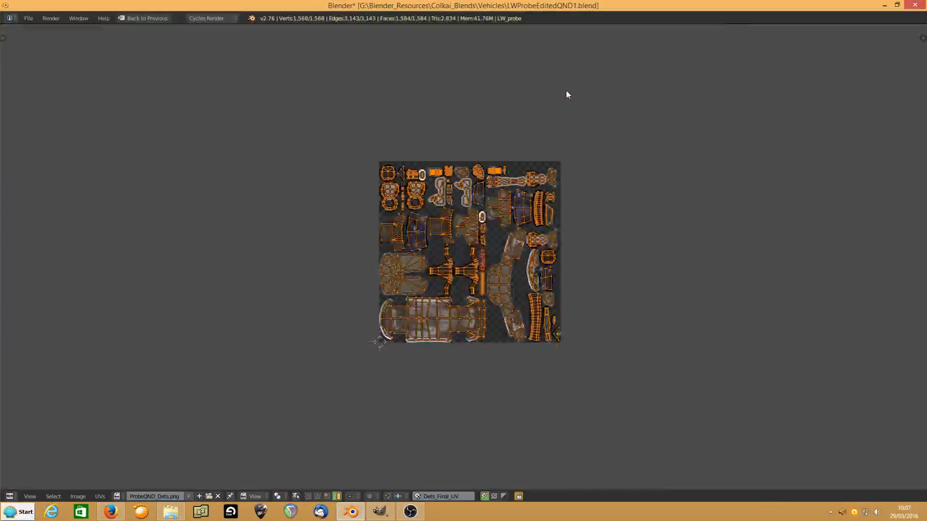
pyautogui.scroll(4, 557, 304)
pyautogui.moveTo(579, 342); pyautogui.dragTo(476, 280, button='middle')
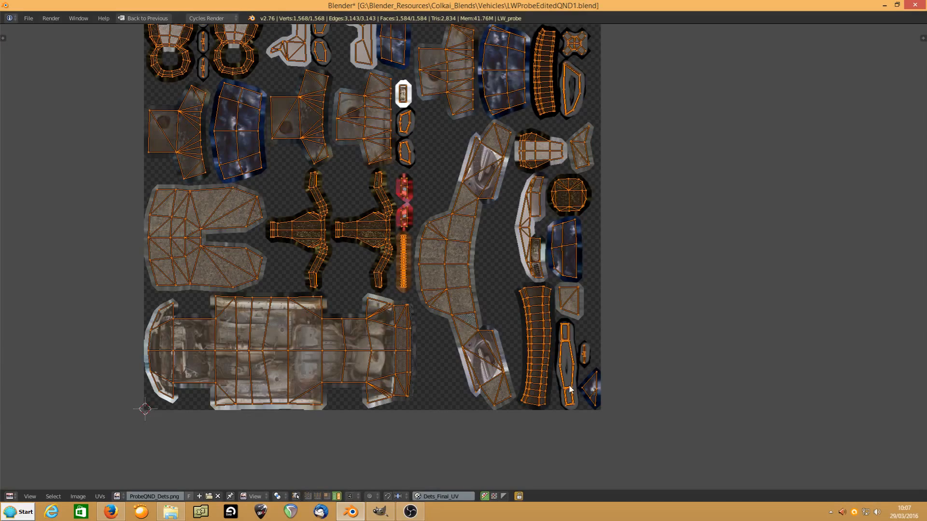
pyautogui.moveTo(461, 206); pyautogui.dragTo(507, 276, button='middle')
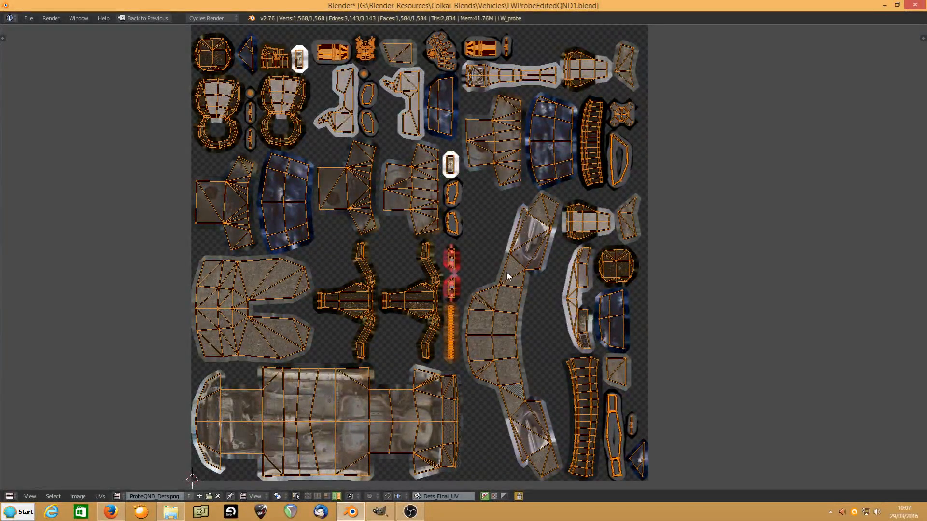
pyautogui.hotkey('ctrl', 'Up')
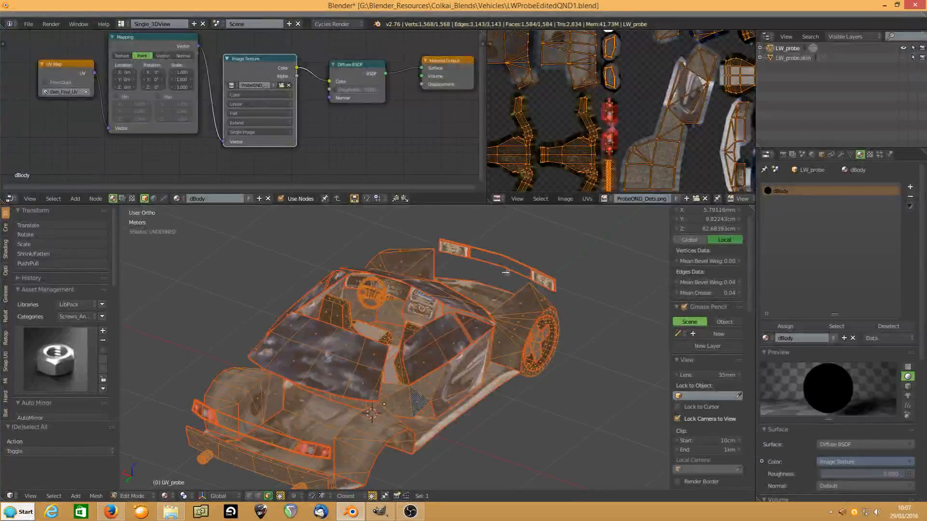
pyautogui.press('a')
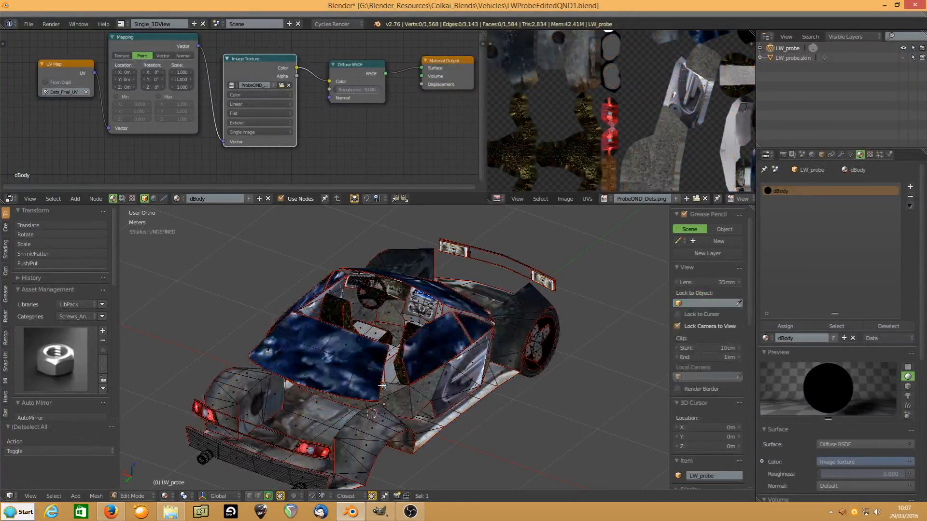
# Select the car's windscreen, side windows and rear window as linked faces delimited by seam.
pyautogui.moveTo(391, 379); pyautogui.dragTo(420, 338, button='middle')
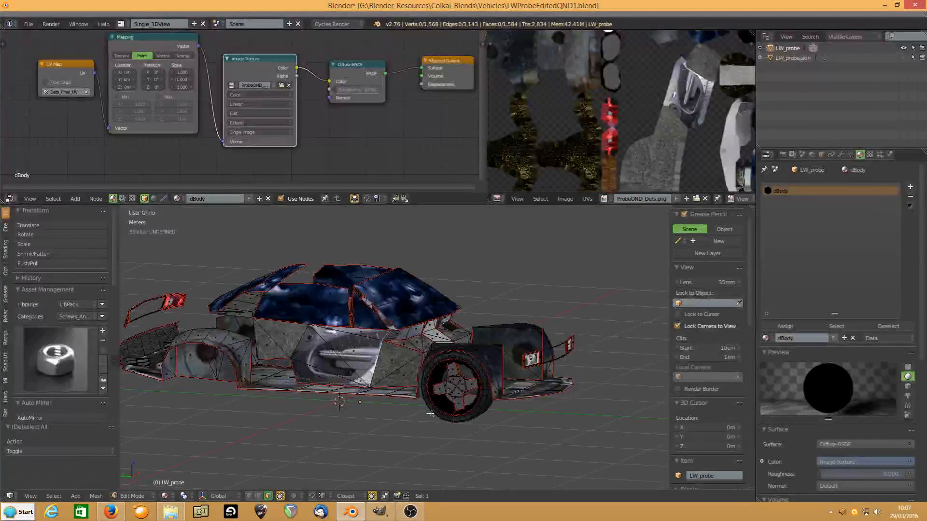
pyautogui.rightClick(387, 299)
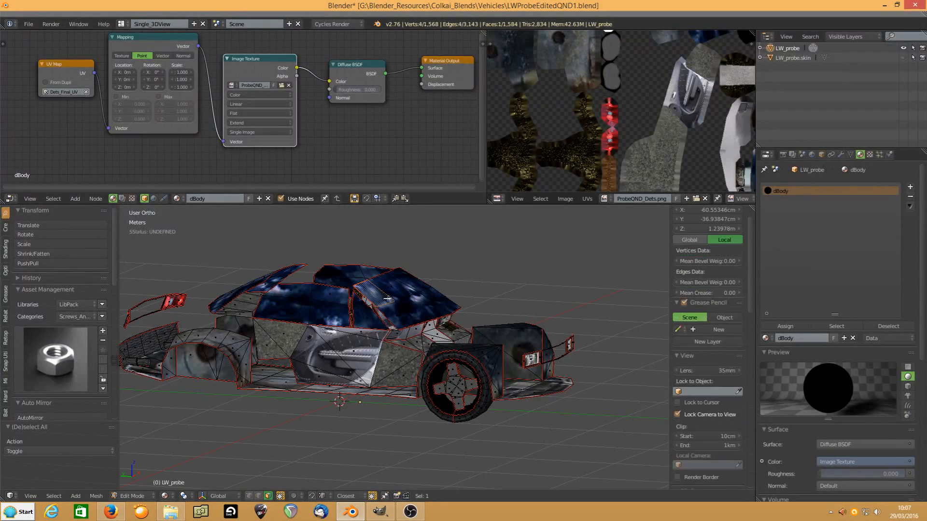
pyautogui.press('l')
pyautogui.press('l')
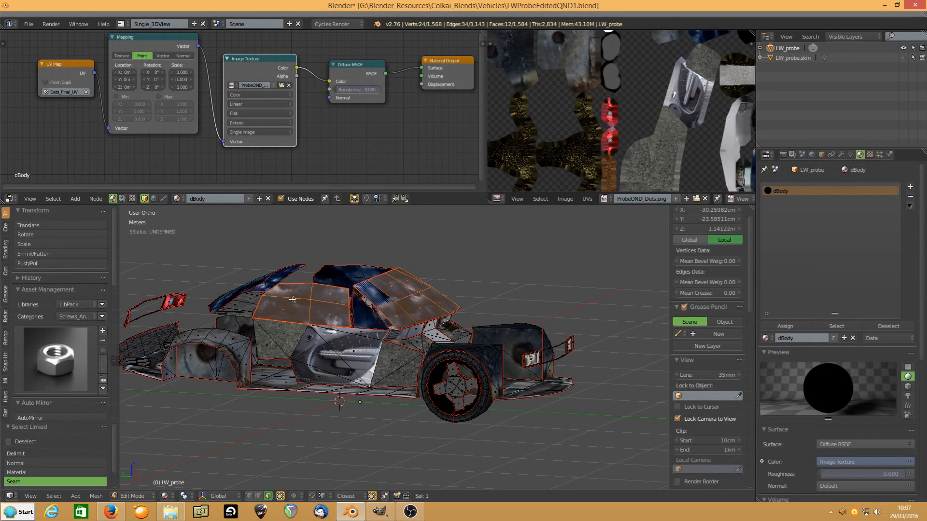
pyautogui.press('l')
pyautogui.moveTo(174, 310); pyautogui.dragTo(272, 332, button='middle')
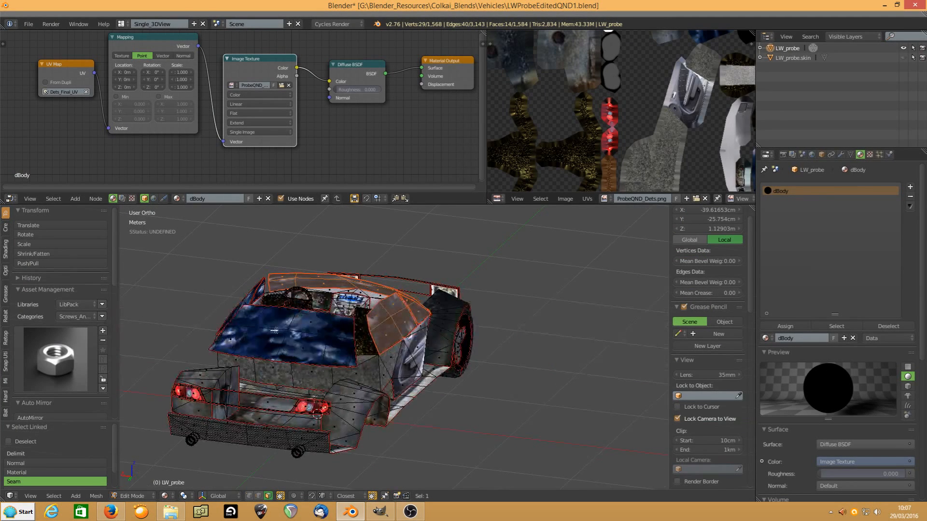
pyautogui.press('l')
pyautogui.moveTo(208, 330); pyautogui.dragTo(347, 326, button='middle')
pyautogui.press('l')
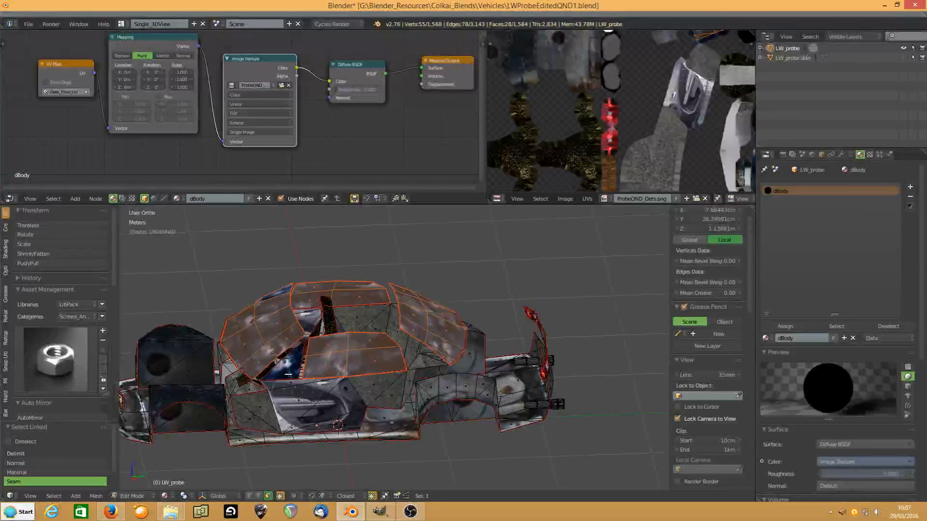